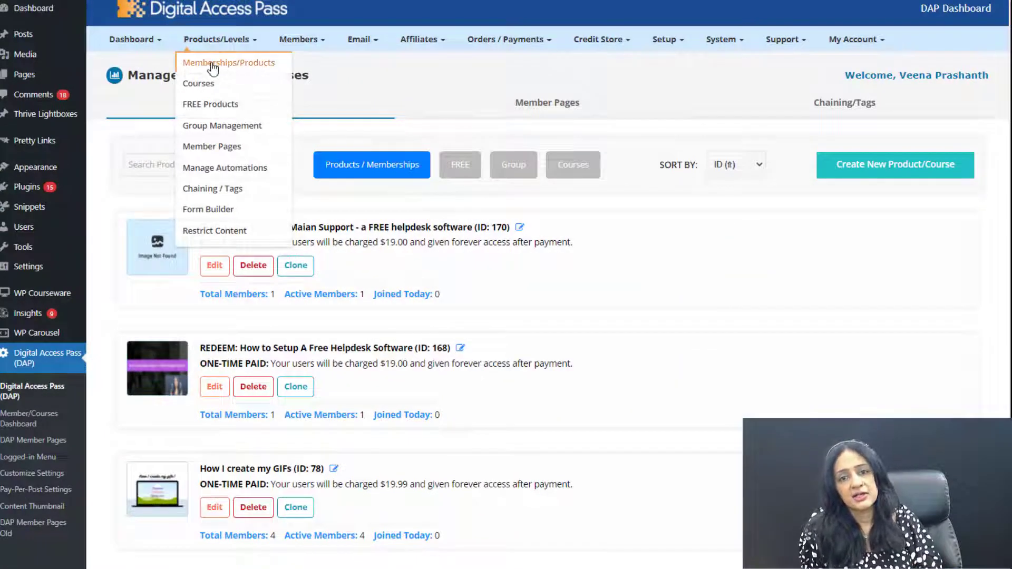
Protect the /test/ content with the 3 Ways to Build your Email List product.
left_click(212, 66)
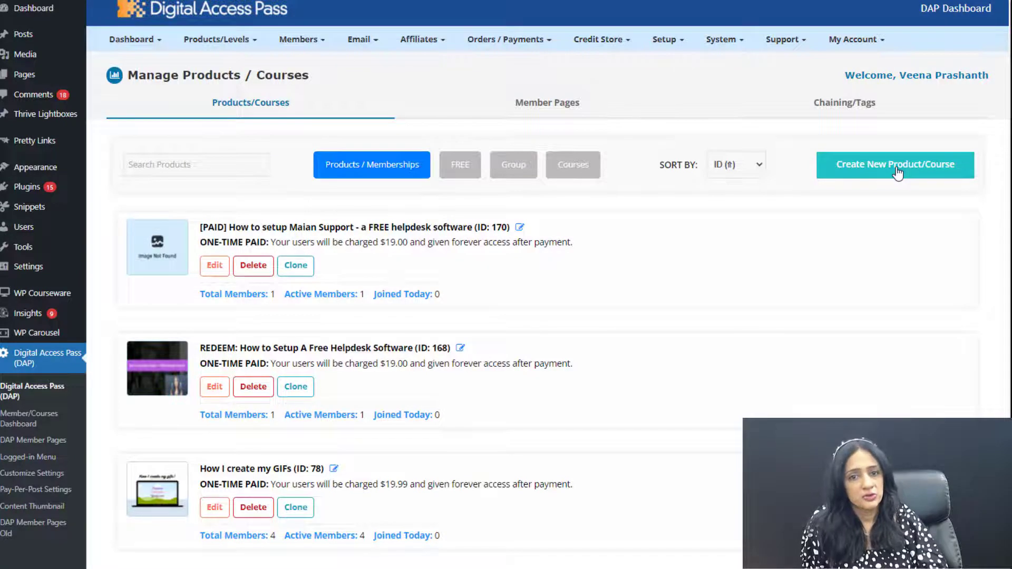
left_click(897, 168)
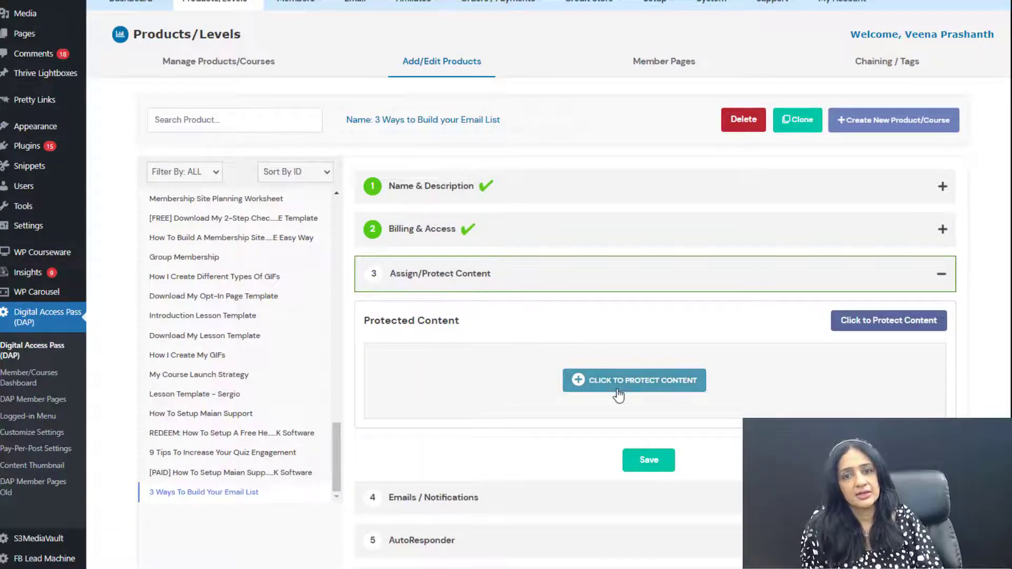
left_click(639, 378)
scroll(666, 381, "down", 1)
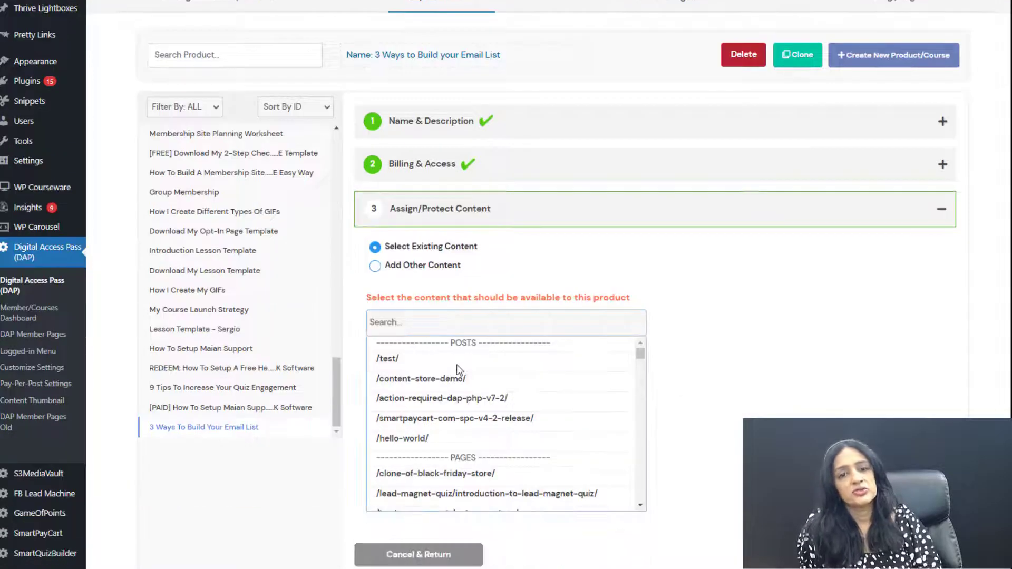
left_click(456, 362)
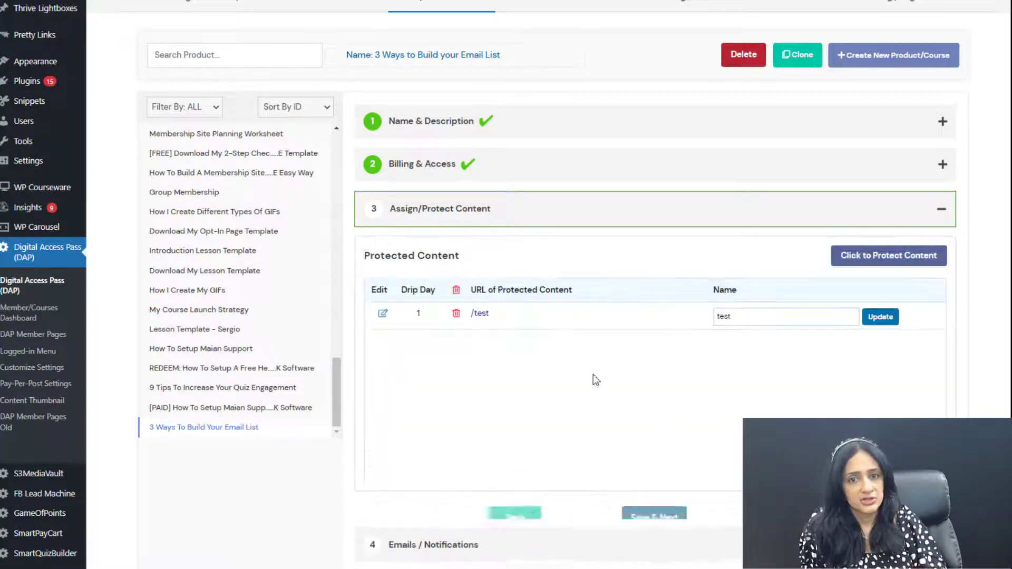
left_click(648, 522)
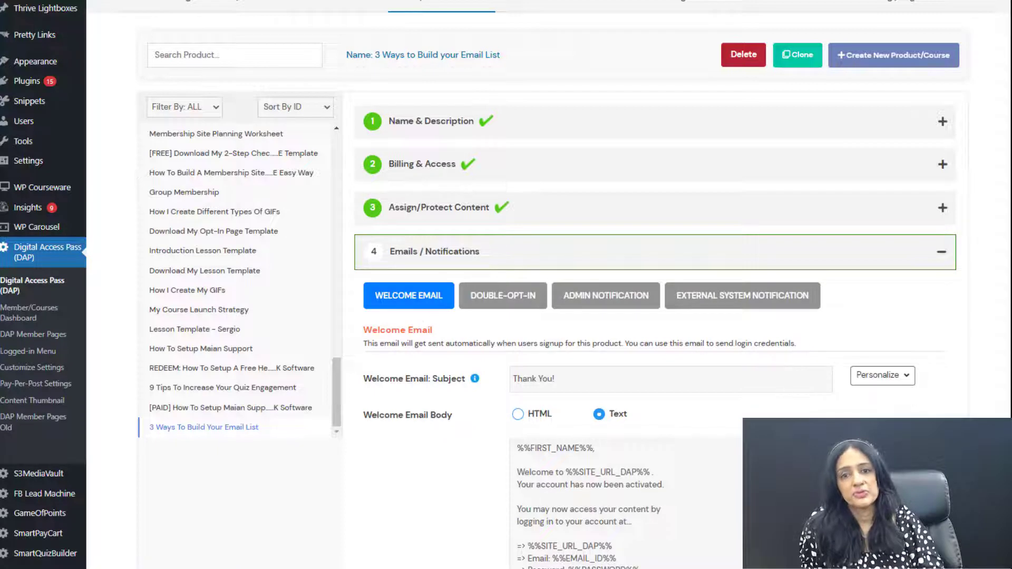
Assign the Day 4, Day 3 and Day 2 autoresponder emails to the product and save.
scroll(435, 305, "down", 2)
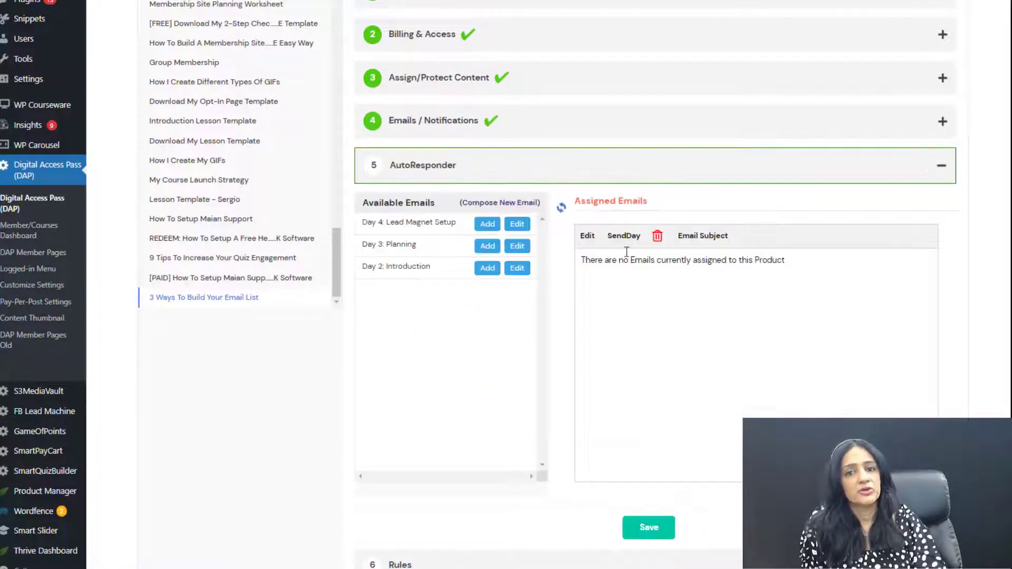
left_click(487, 225)
left_click(488, 246)
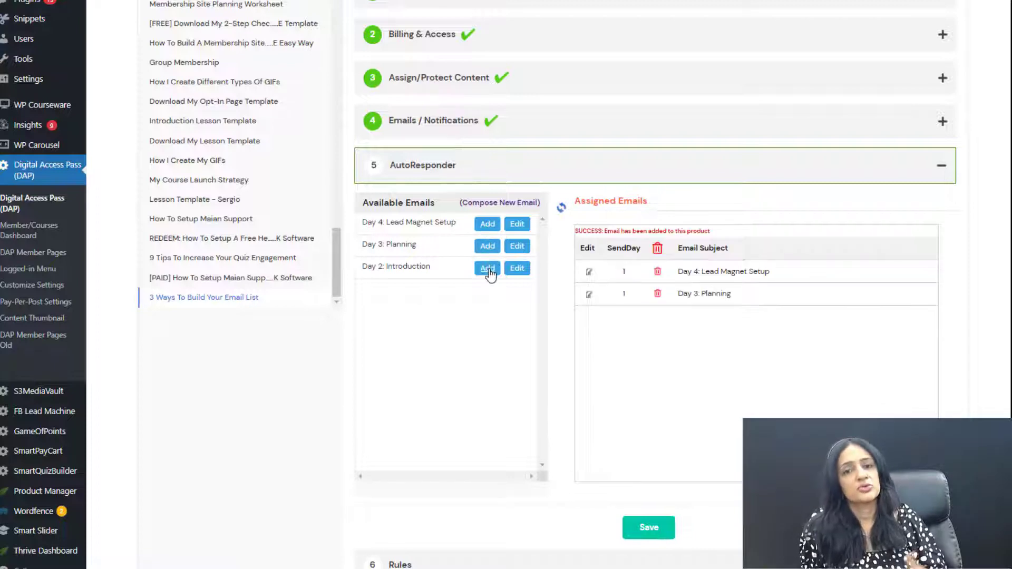
left_click(488, 268)
left_click(649, 527)
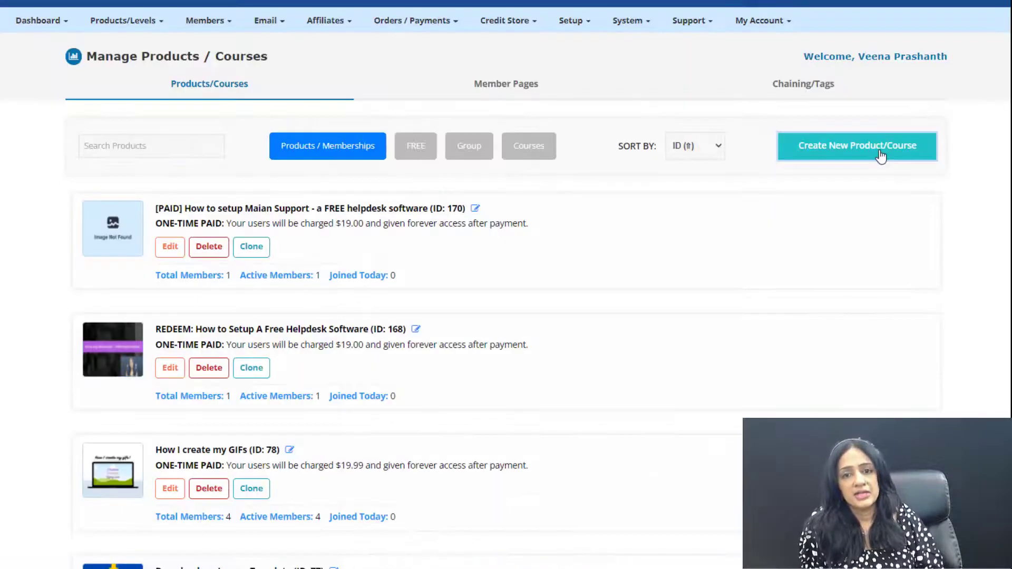
Create a new course and save its name and description details.
left_click(880, 153)
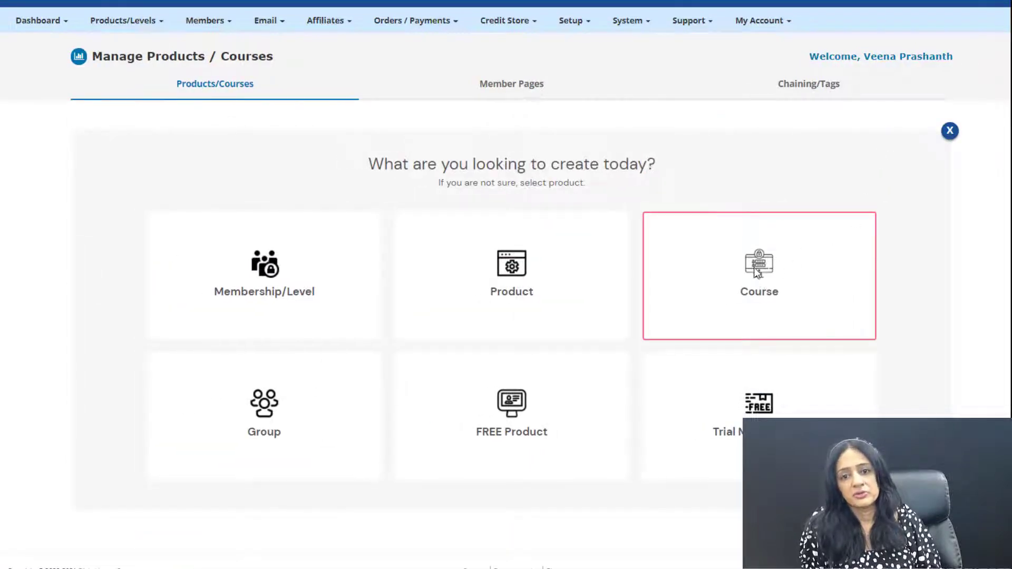
left_click(757, 271)
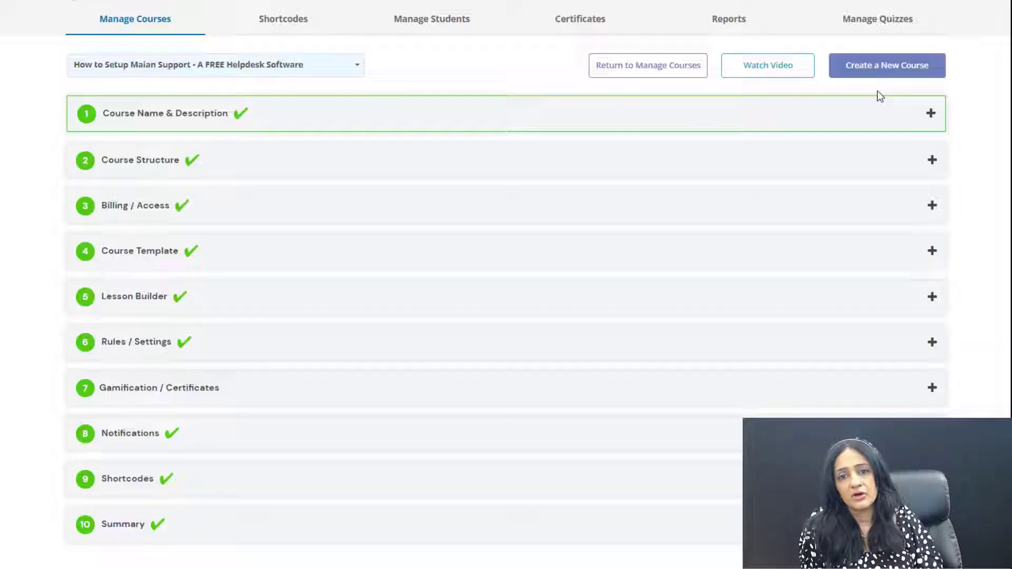
left_click(222, 117)
scroll(220, 117, "down", 3)
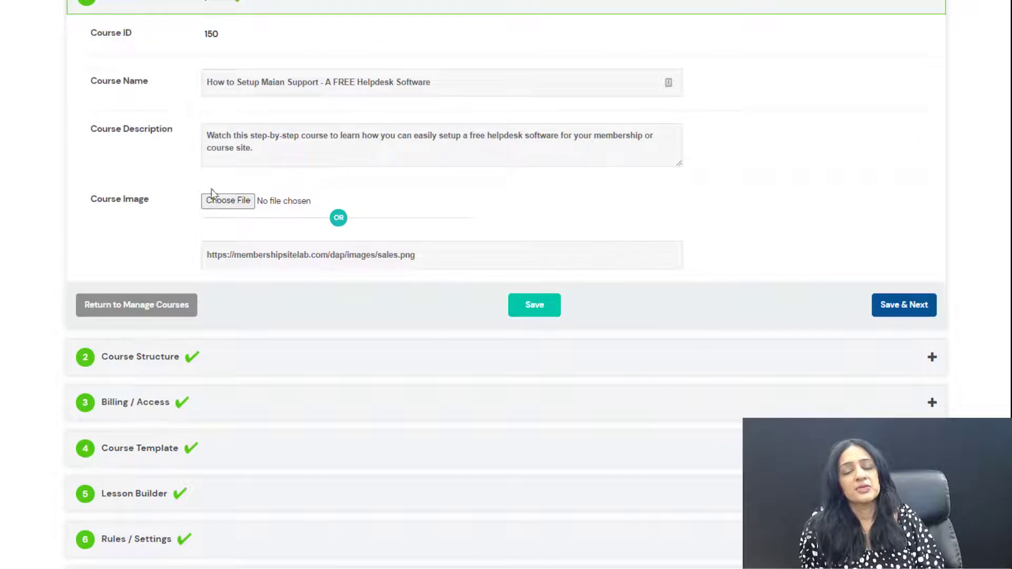
left_click(898, 308)
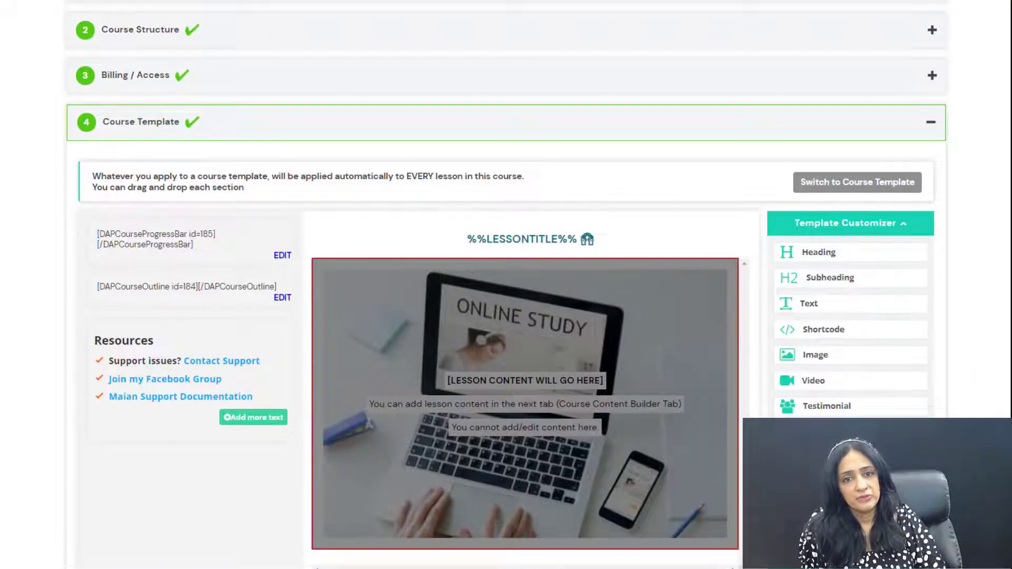
Open the Lesson Builder for the Introduction to Maian Support lesson.
scroll(506, 285, "down", 3)
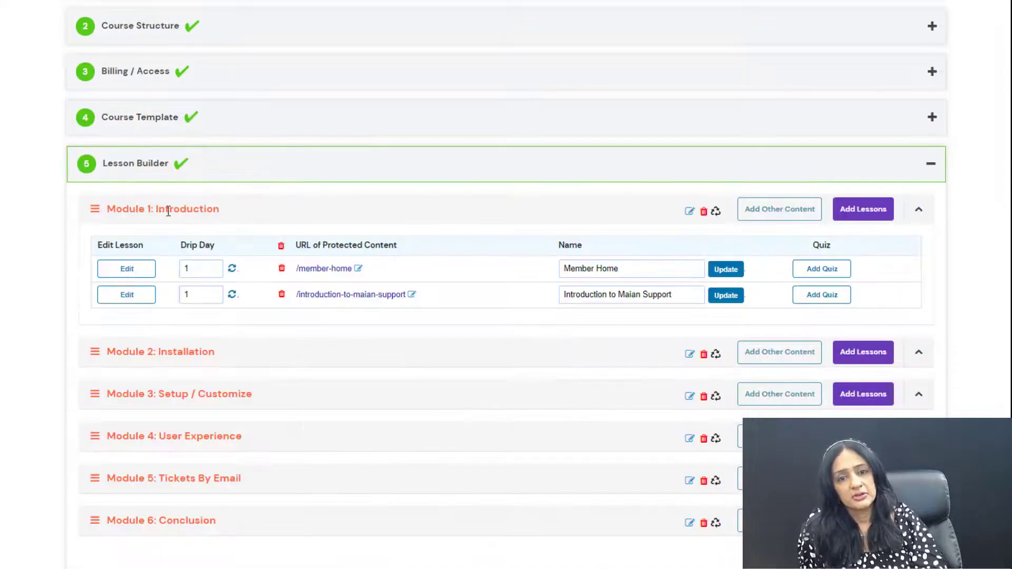
left_click(129, 296)
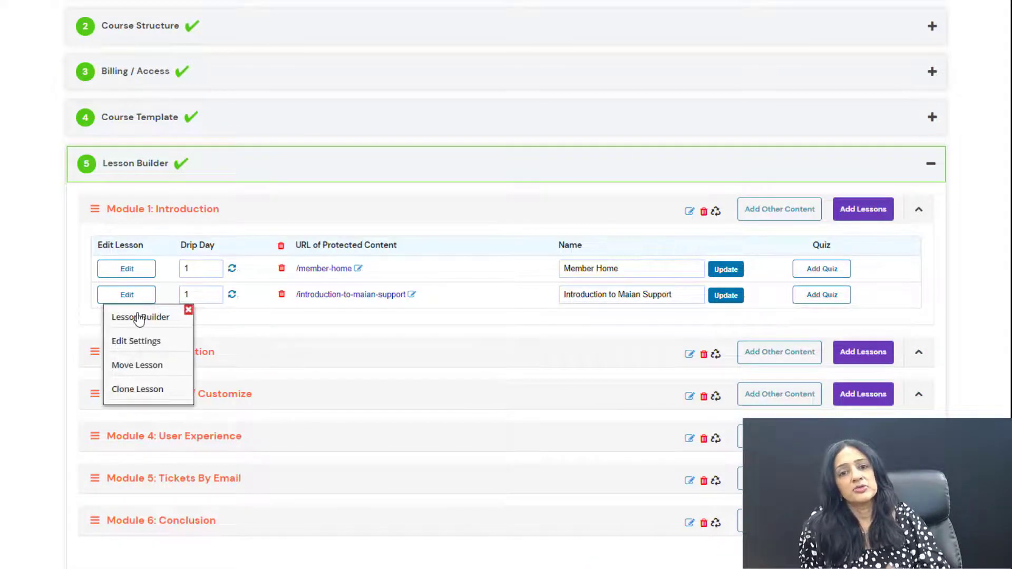
left_click(138, 316)
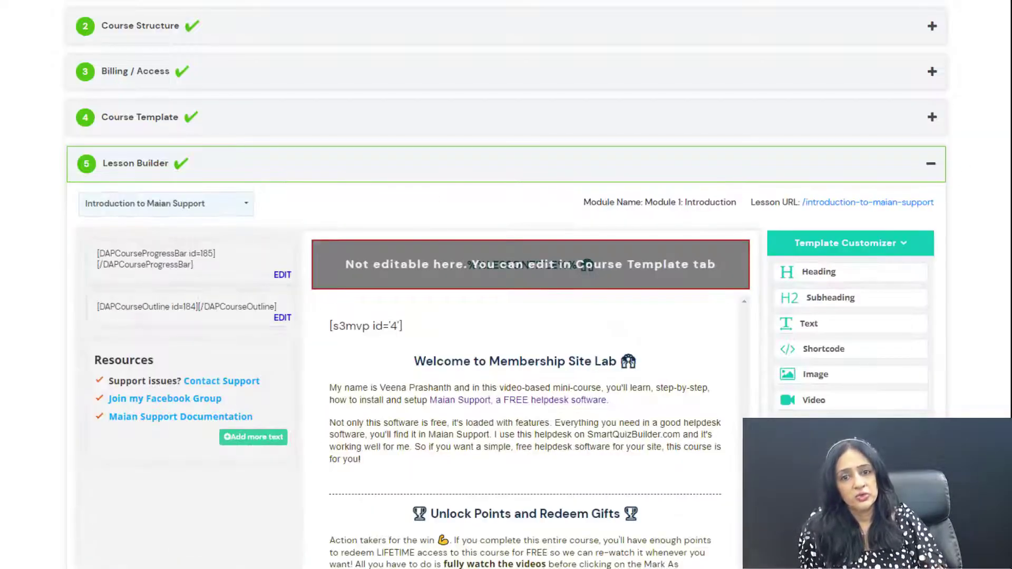
scroll(506, 316, "down", 2)
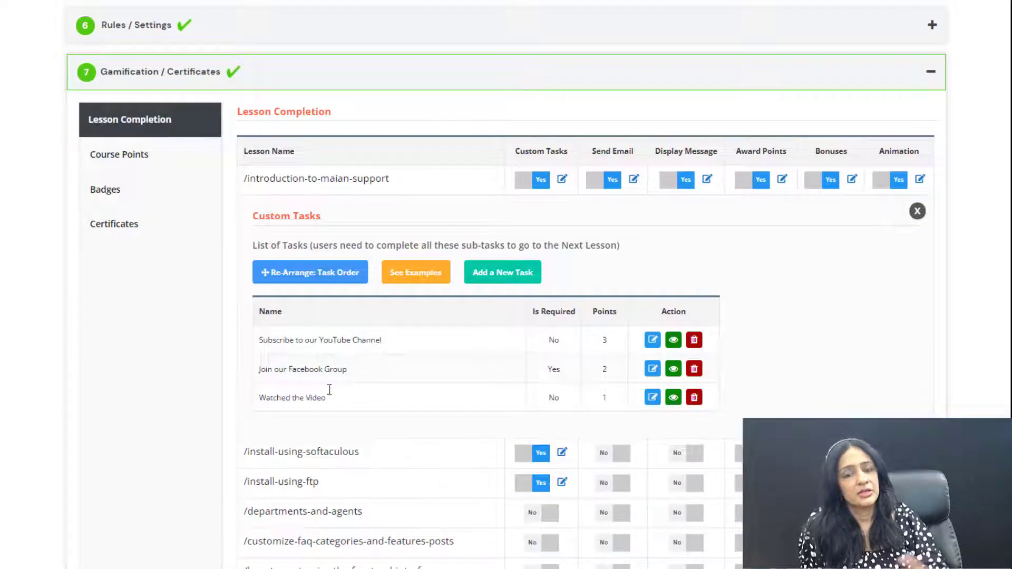
Edit the lesson completion display message and the points awarded for finishing the lesson.
left_click(707, 179)
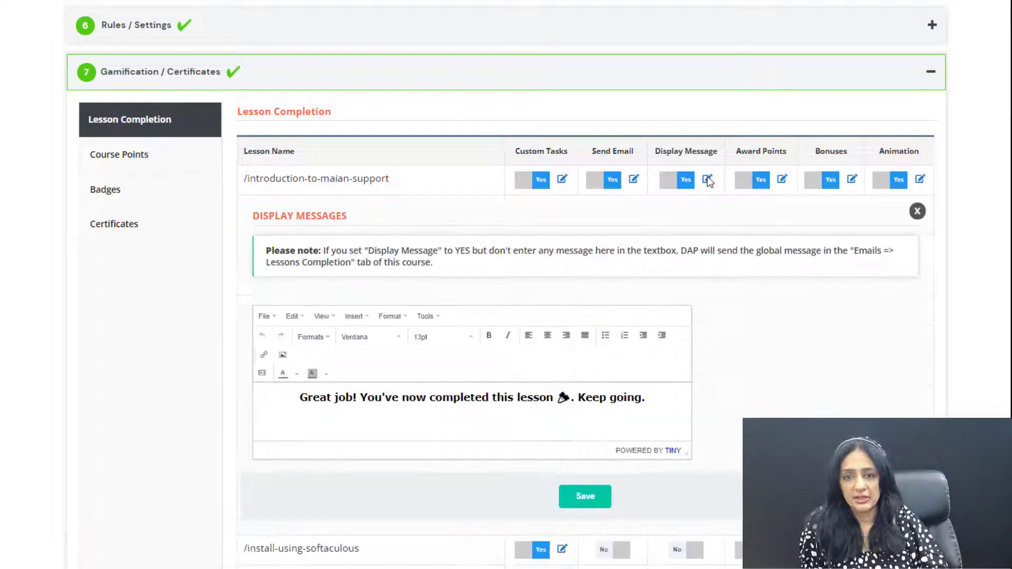
left_click(782, 179)
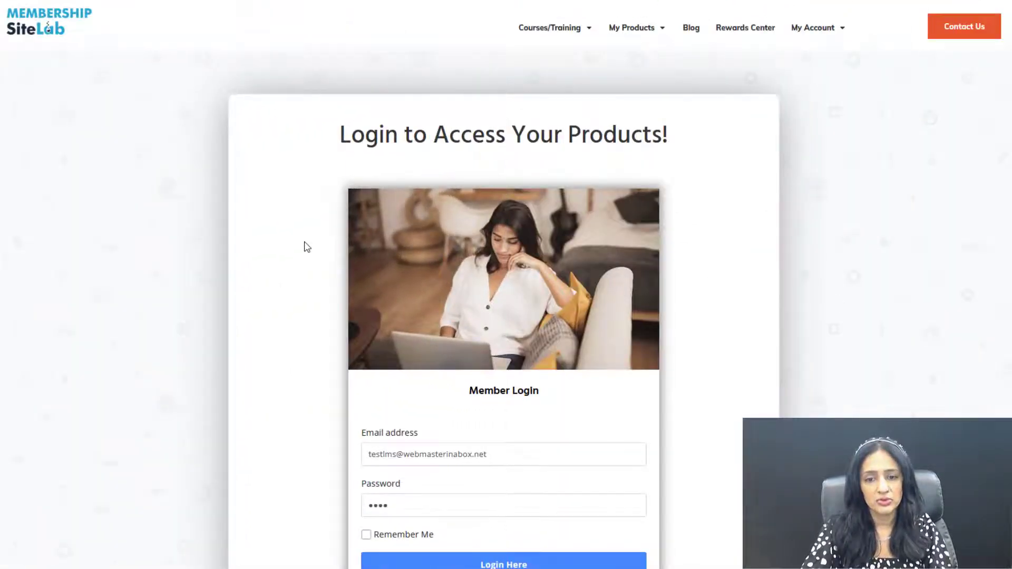
scroll(302, 244, "down", 2)
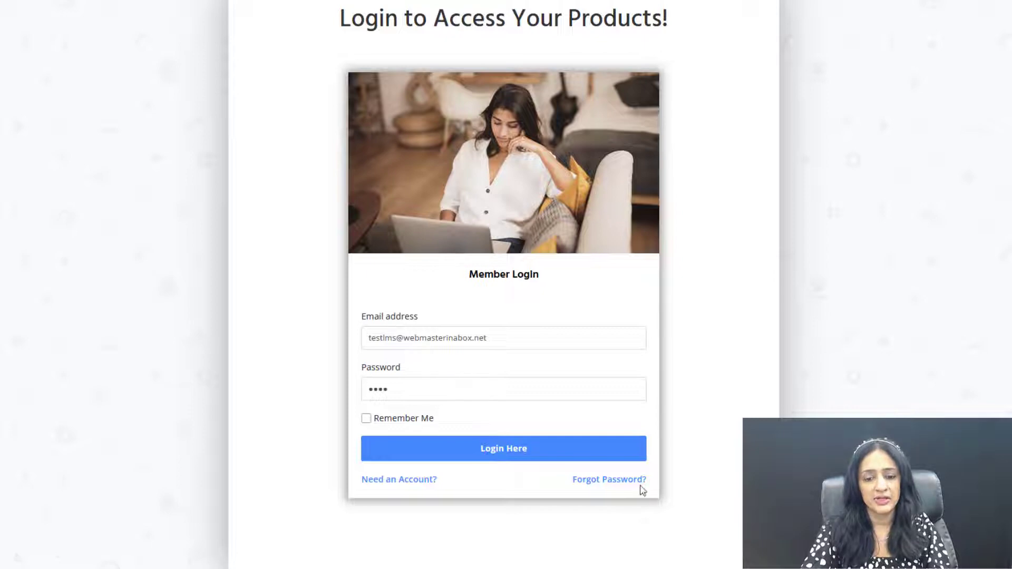
Log in to Membership Site Lab with the entered test member credentials.
left_click(525, 457)
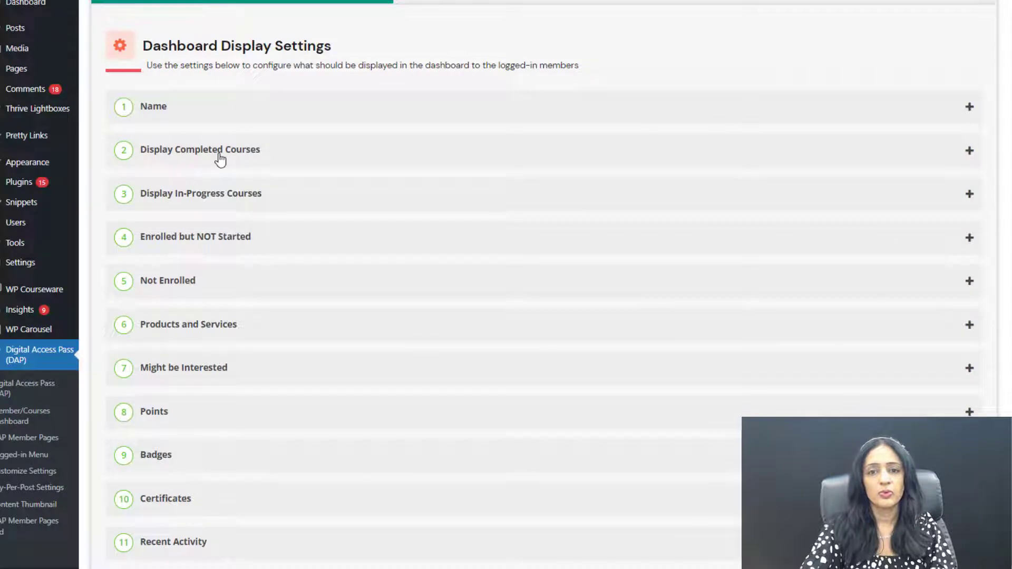
Expand the completed and in-progress course settings, then edit the %%USER_NAME%% placeholder in the Customizer.
left_click(218, 157)
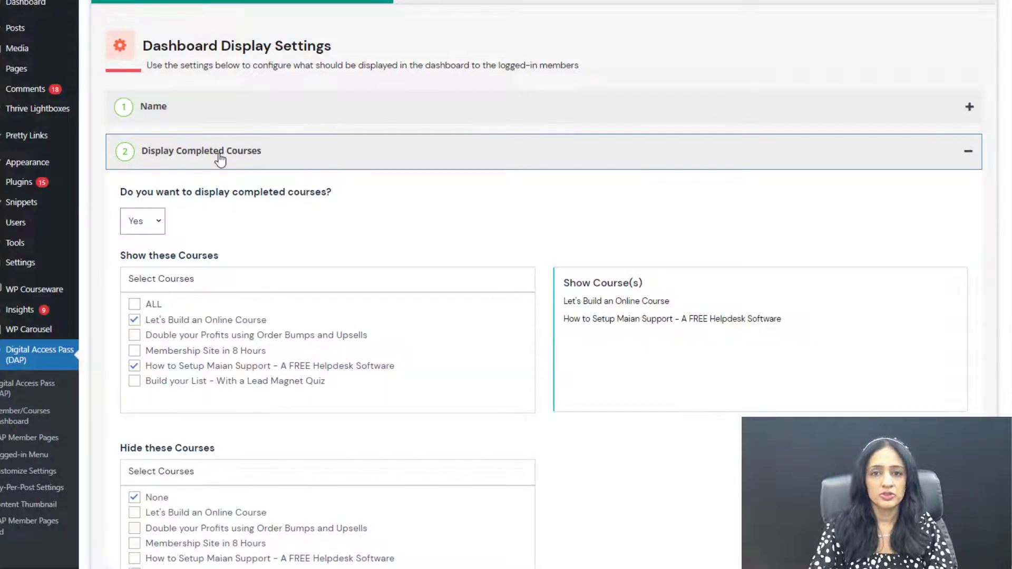
left_click(276, 165)
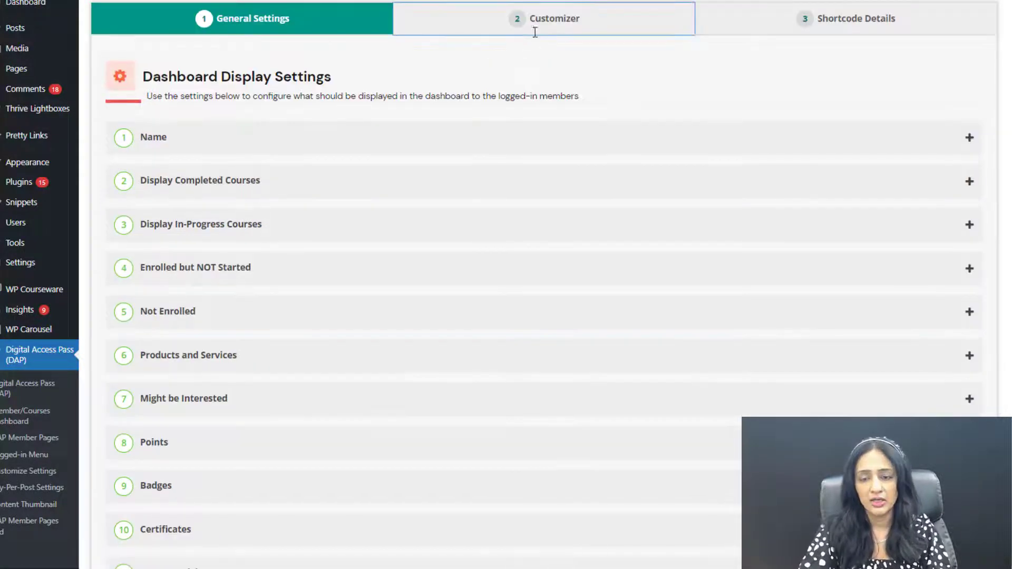
left_click(535, 31)
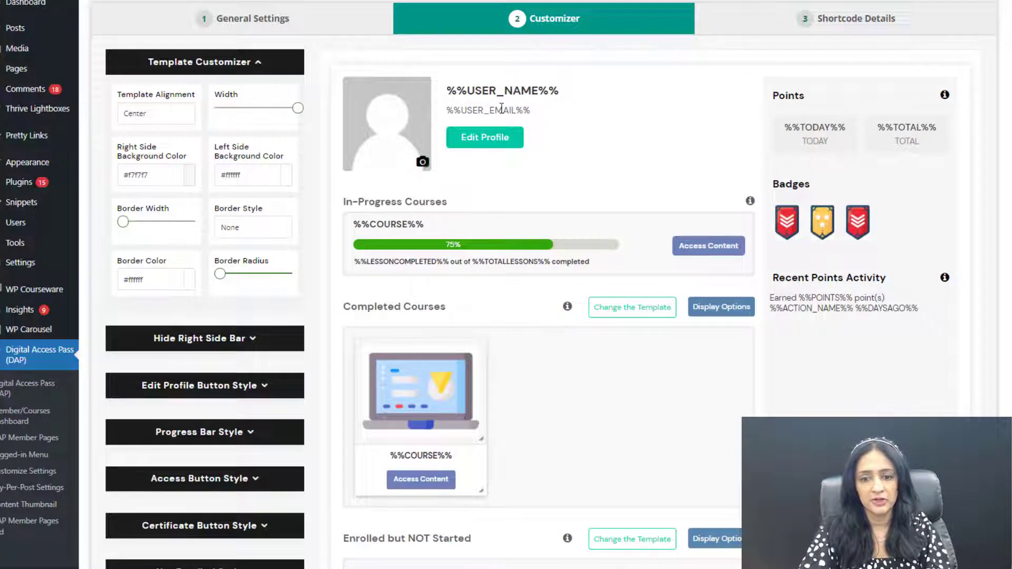
left_click(514, 89)
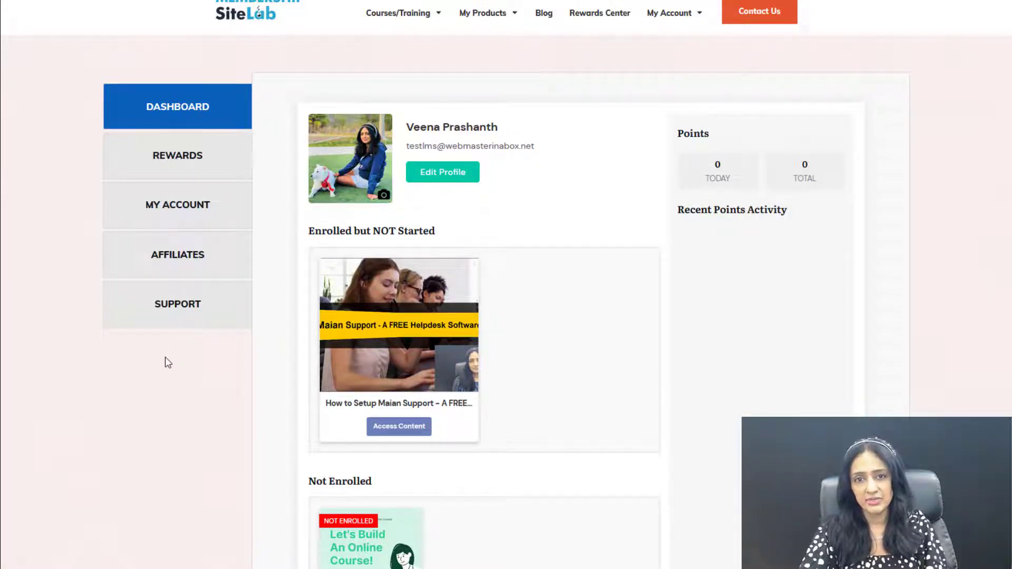
Advance the 'You might be interested in' carousel to Sales Funnel Simplified and Steal My Templates.
scroll(80, 349, "up", 1)
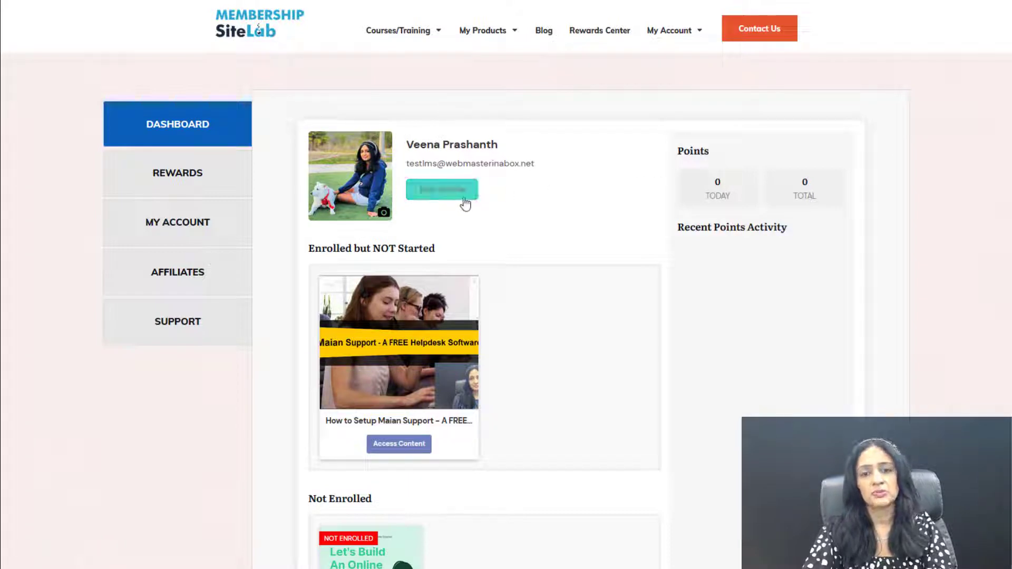
scroll(526, 244, "down", 3)
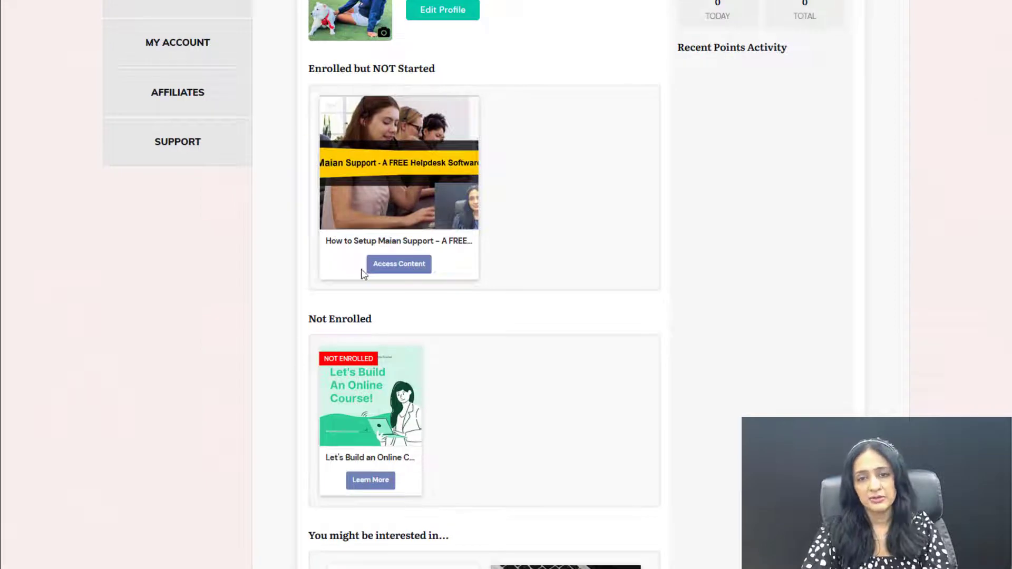
scroll(379, 196, "up", 2)
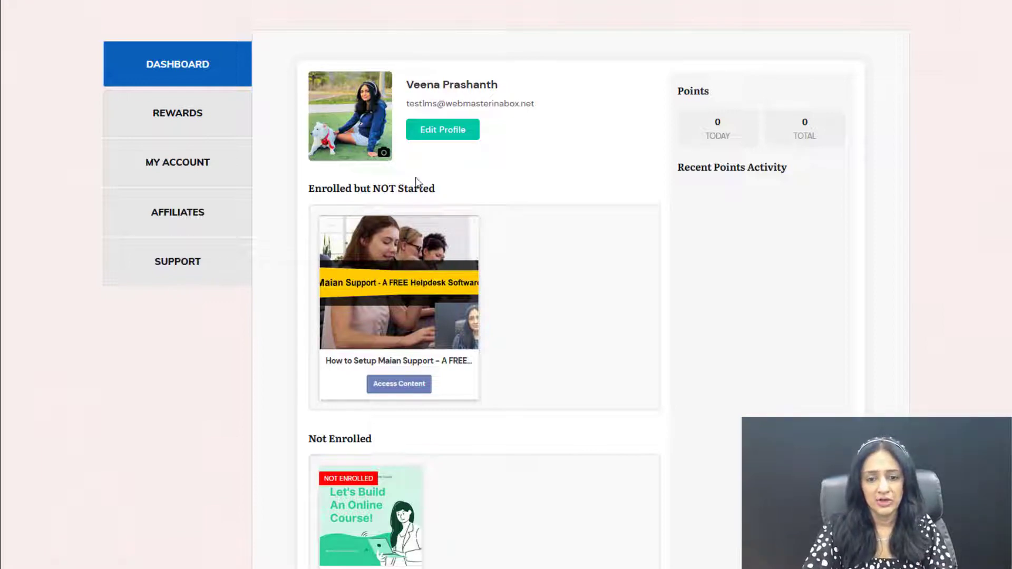
scroll(873, 329, "down", 1)
scroll(869, 326, "down", 4)
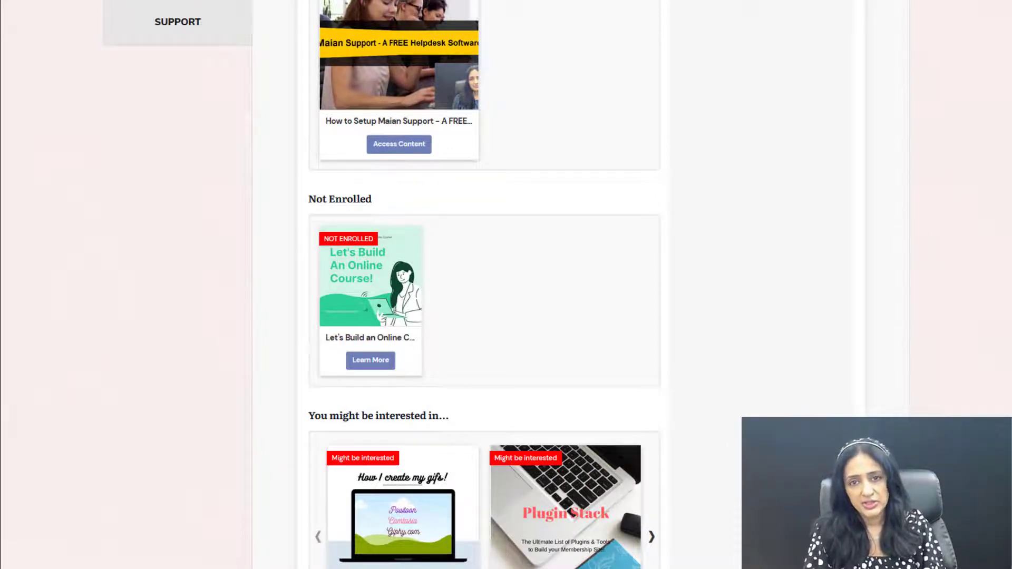
scroll(374, 245, "down", 3)
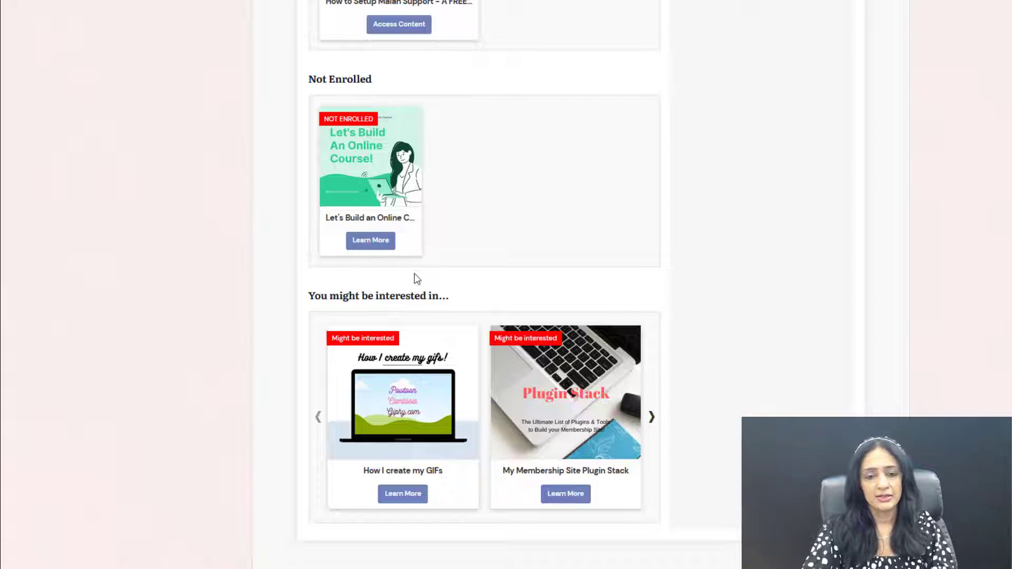
scroll(756, 287, "down", 3)
scroll(337, 302, "up", 3)
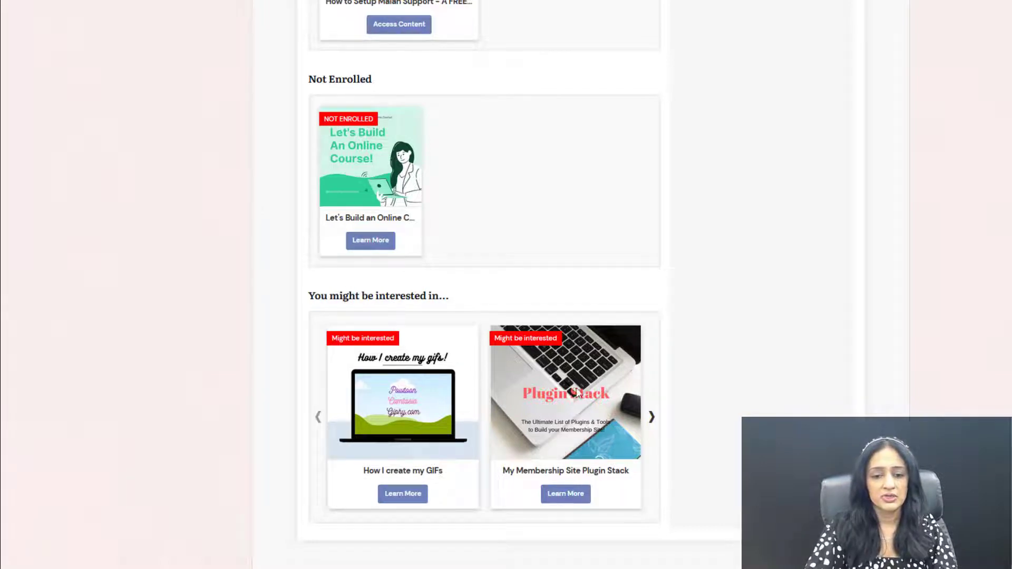
left_click(652, 418)
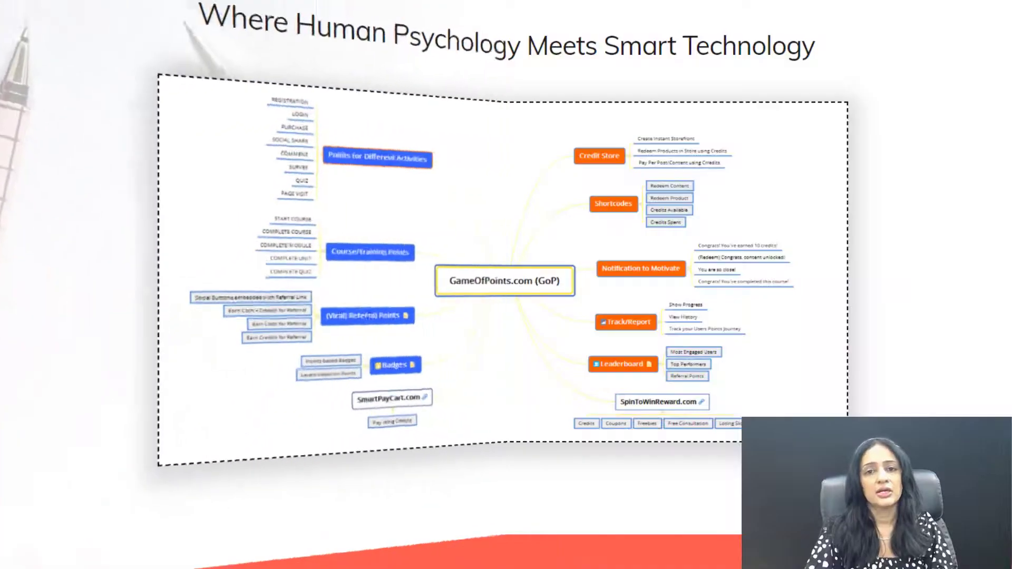
Scroll through the GameOfPoints points cards, spending options and Instant Store to Membership Points.
scroll(506, 284, "down", 9)
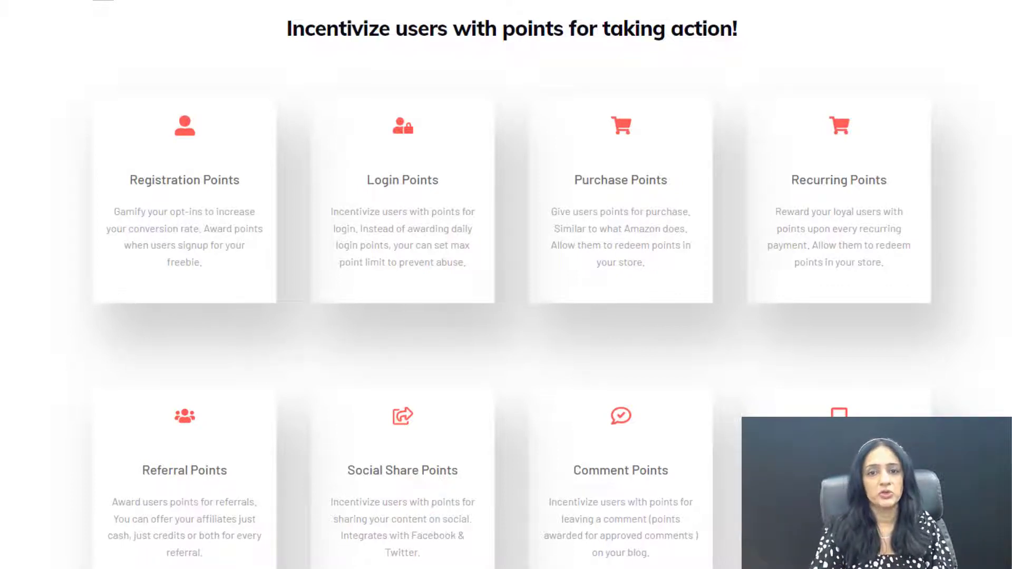
scroll(506, 284, "down", 1)
scroll(506, 284, "down", 3)
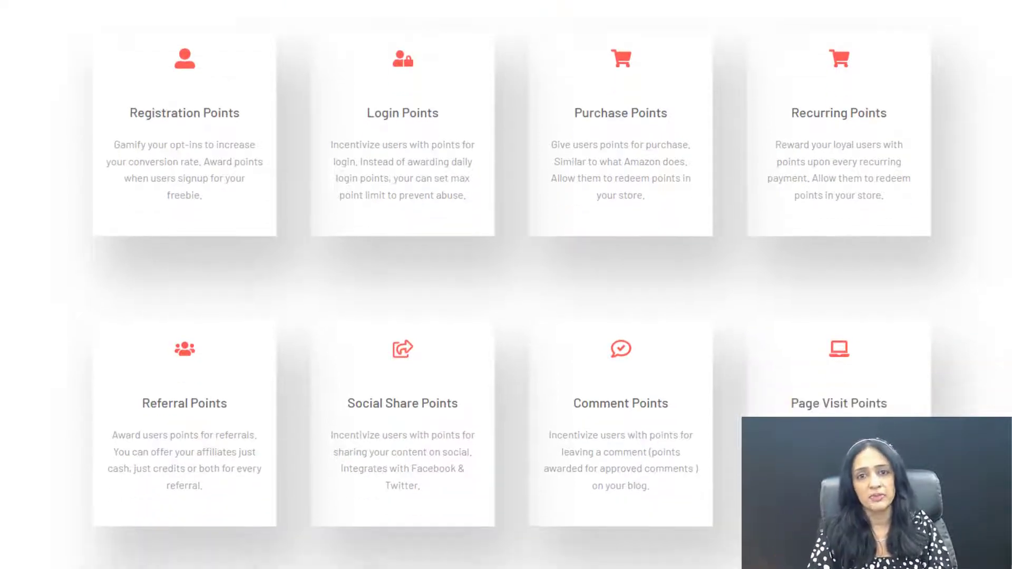
scroll(506, 285, "down", 5)
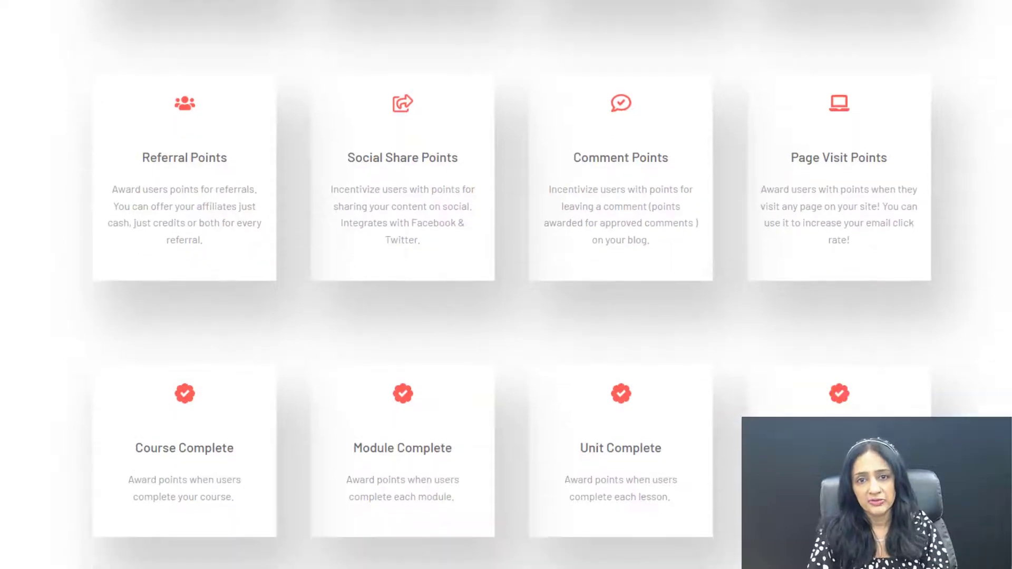
scroll(506, 284, "down", 8)
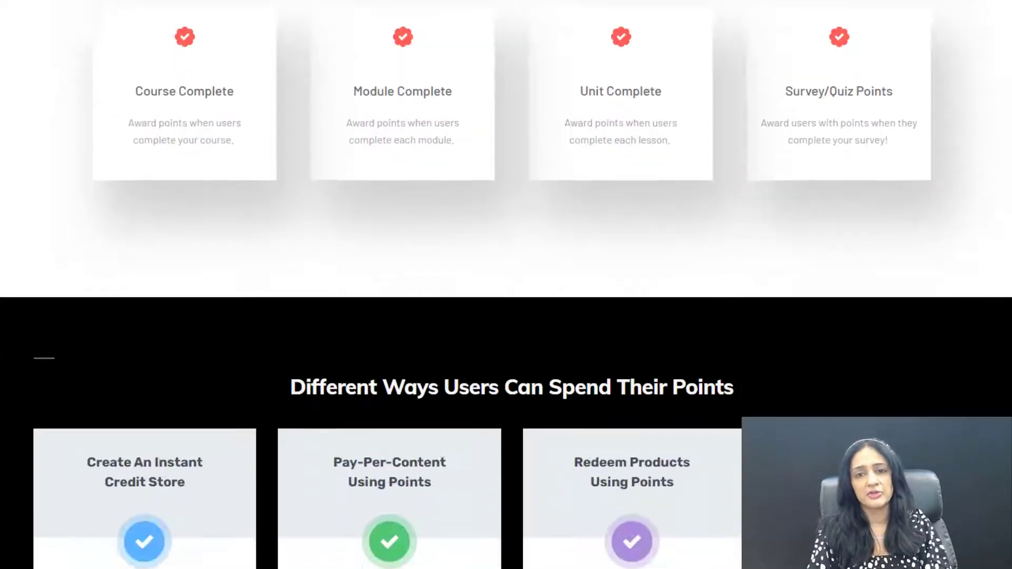
scroll(506, 284, "down", 6)
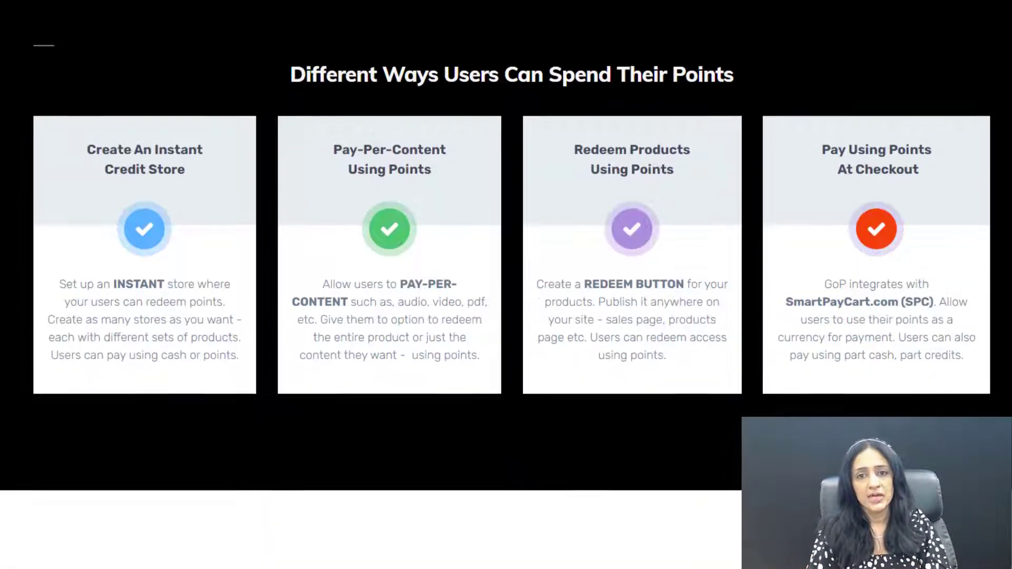
scroll(506, 284, "down", 13)
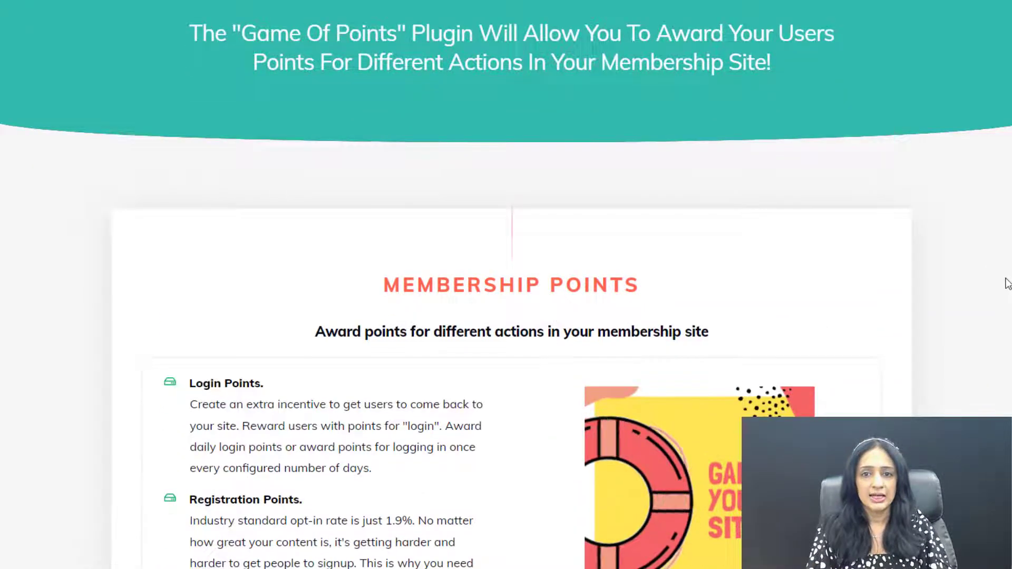
scroll(944, 280, "down", 5)
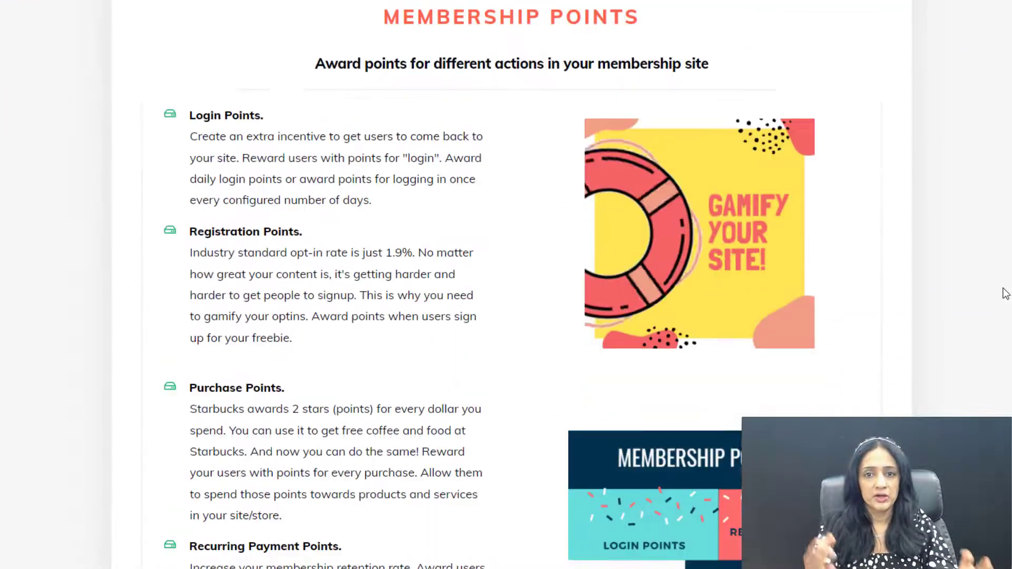
scroll(1005, 296, "down", 13)
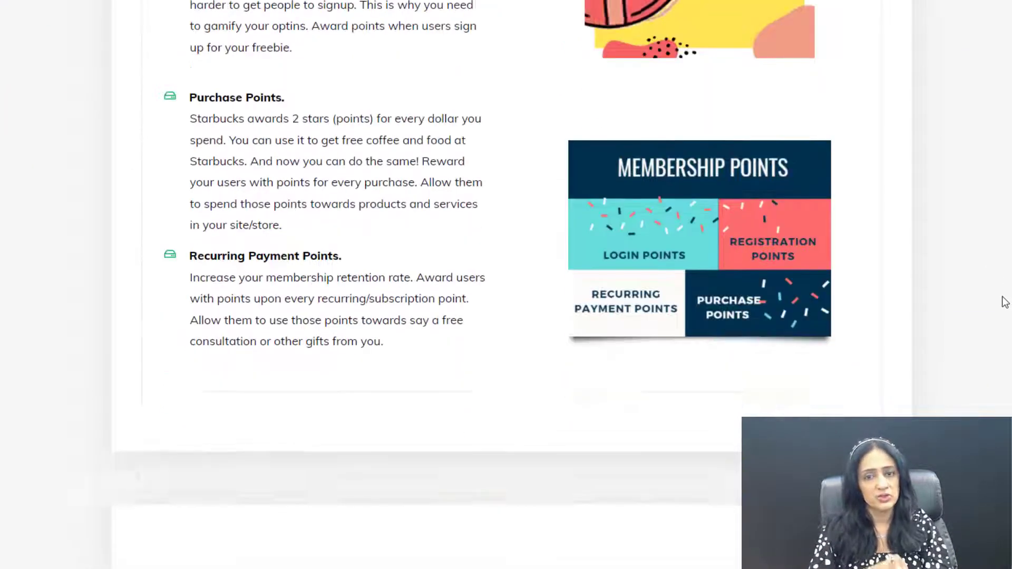
scroll(1002, 319, "down", 7)
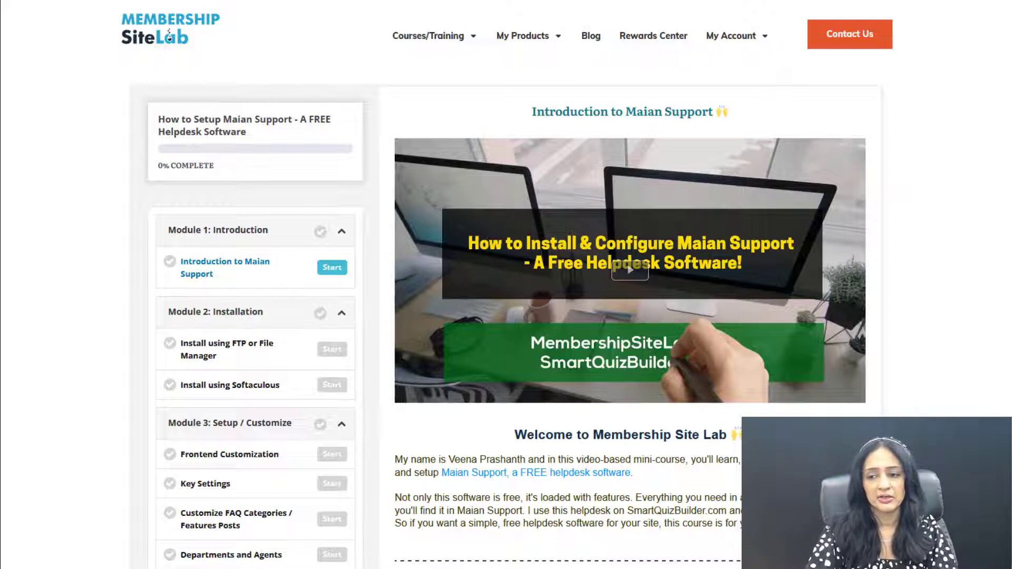
scroll(505, 284, "down", 2)
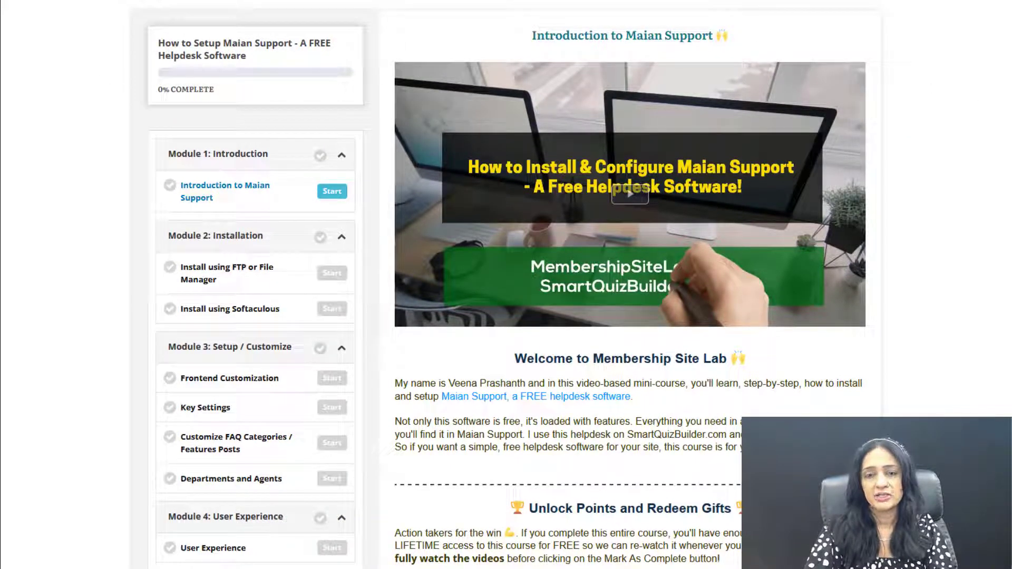
scroll(501, 284, "down", 1)
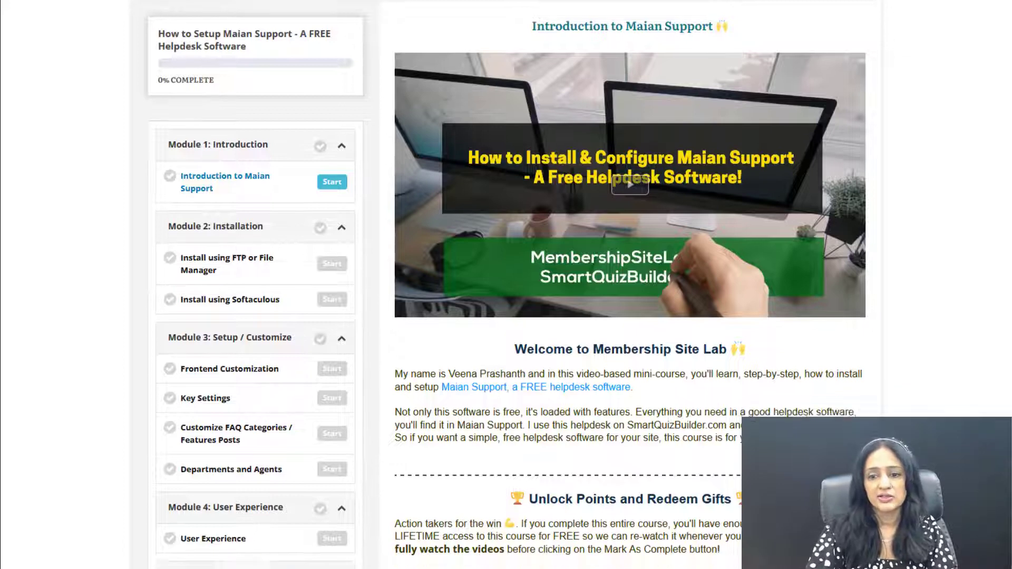
scroll(757, 151, "down", 1)
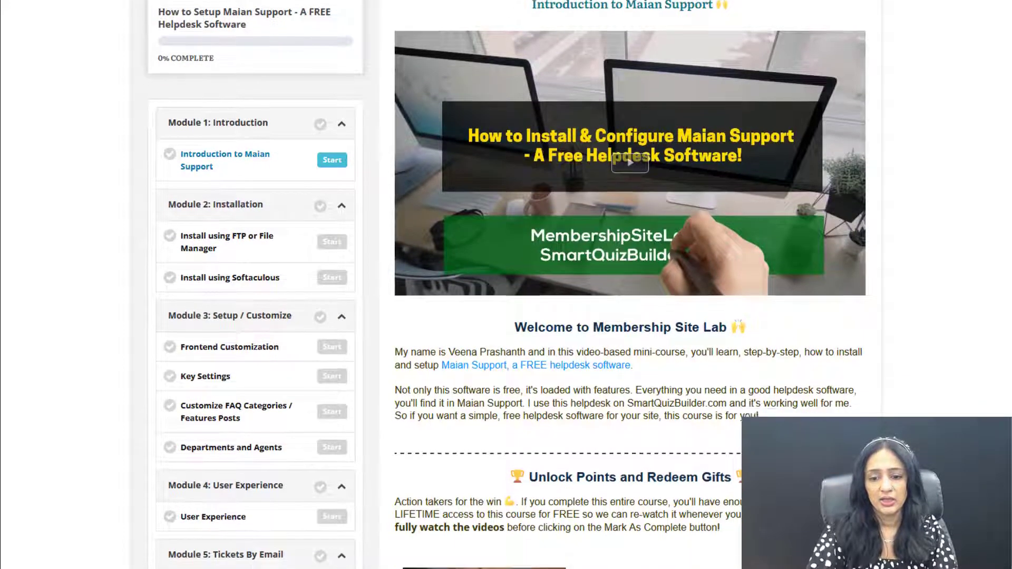
scroll(1006, 285, "down", 5)
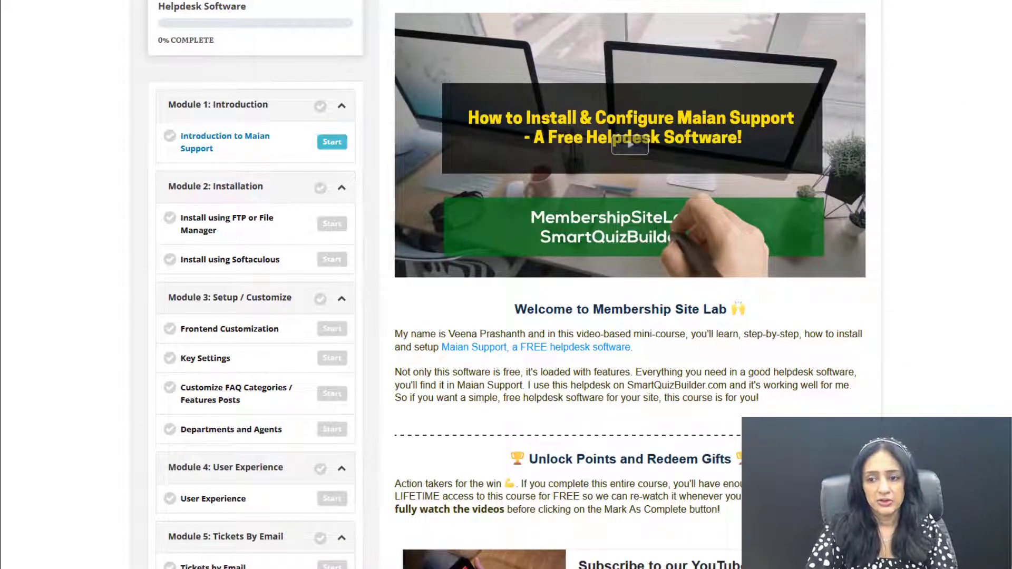